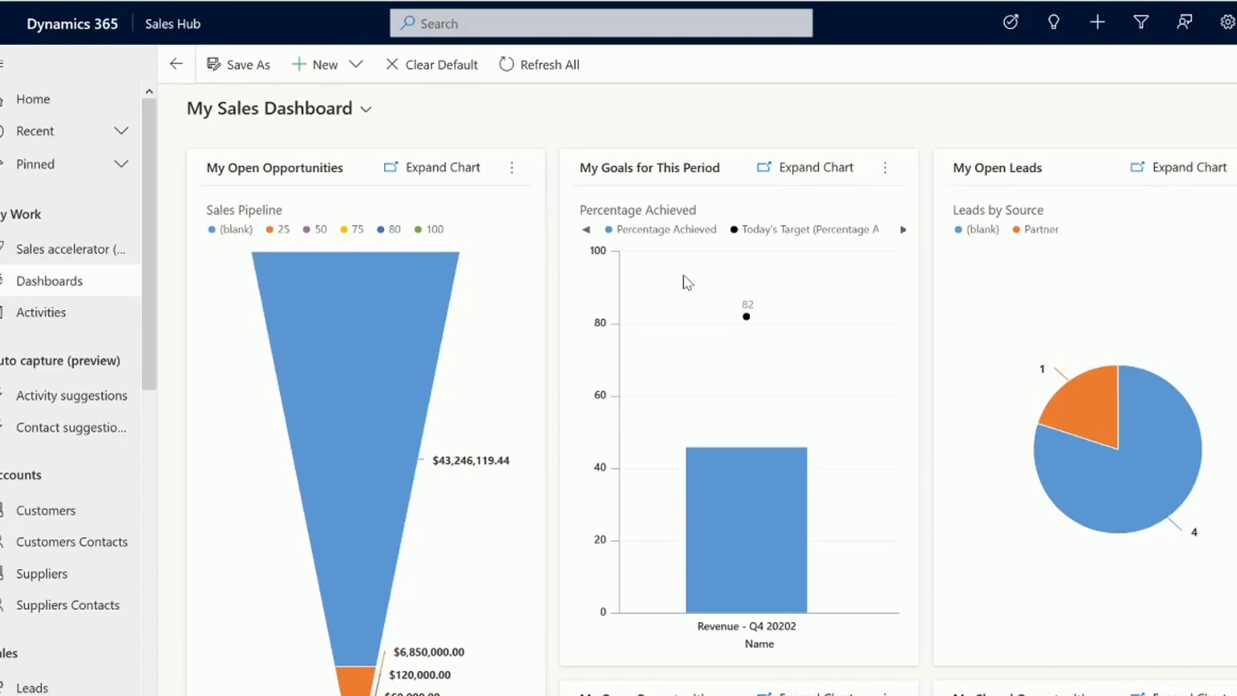
# Open the records behind the My Open Opportunities chart, filter them to the 25 probability segment, and browse the open opportunity cards.
pyautogui.click(512, 172)
pyautogui.click(575, 246)
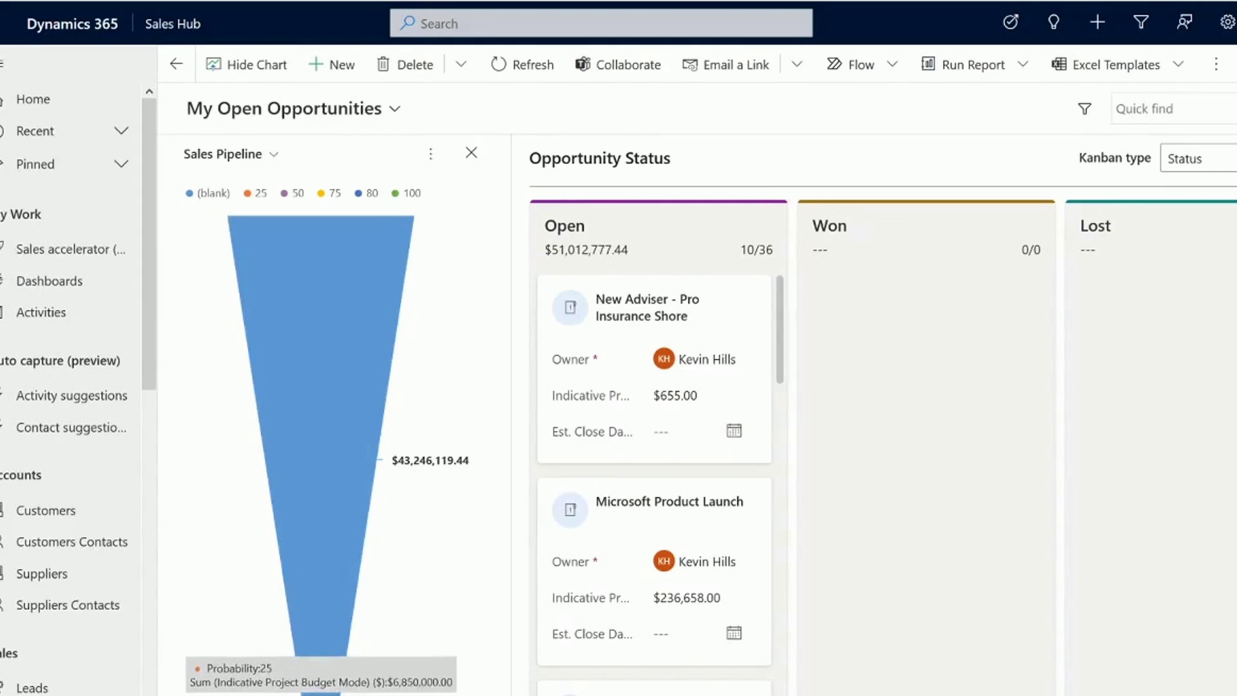
pyautogui.click(348, 638)
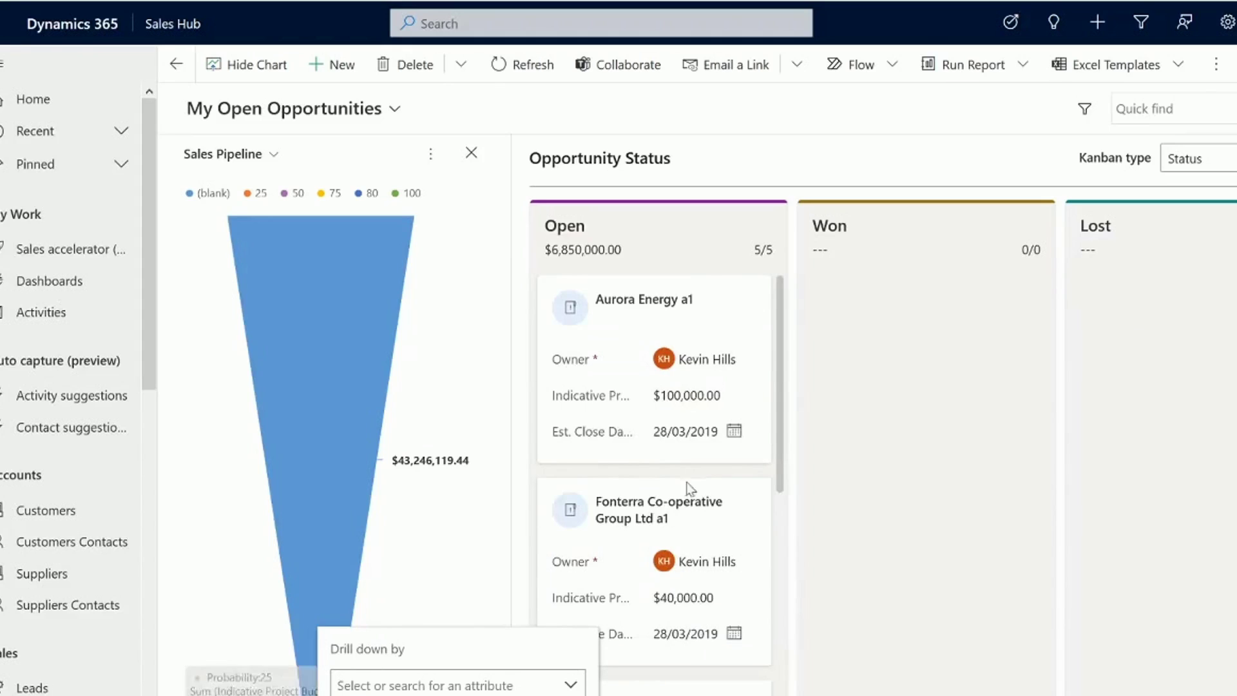
pyautogui.click(780, 372)
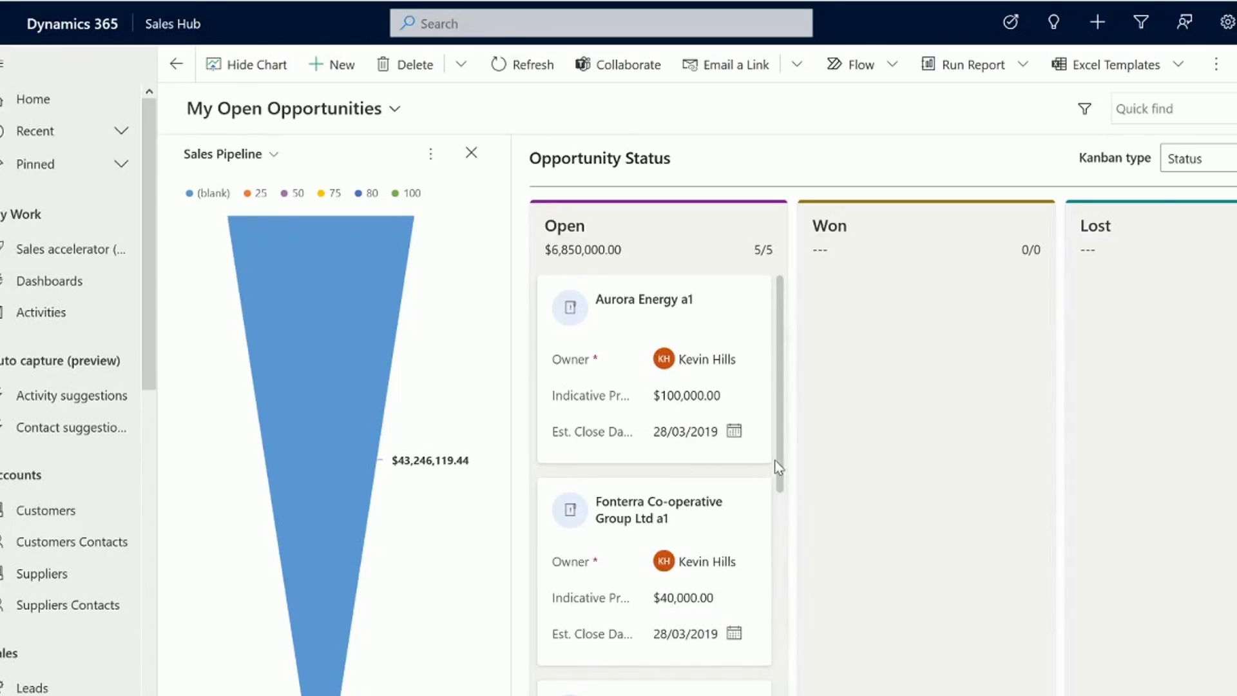
pyautogui.moveTo(779, 475); pyautogui.dragTo(777, 683)
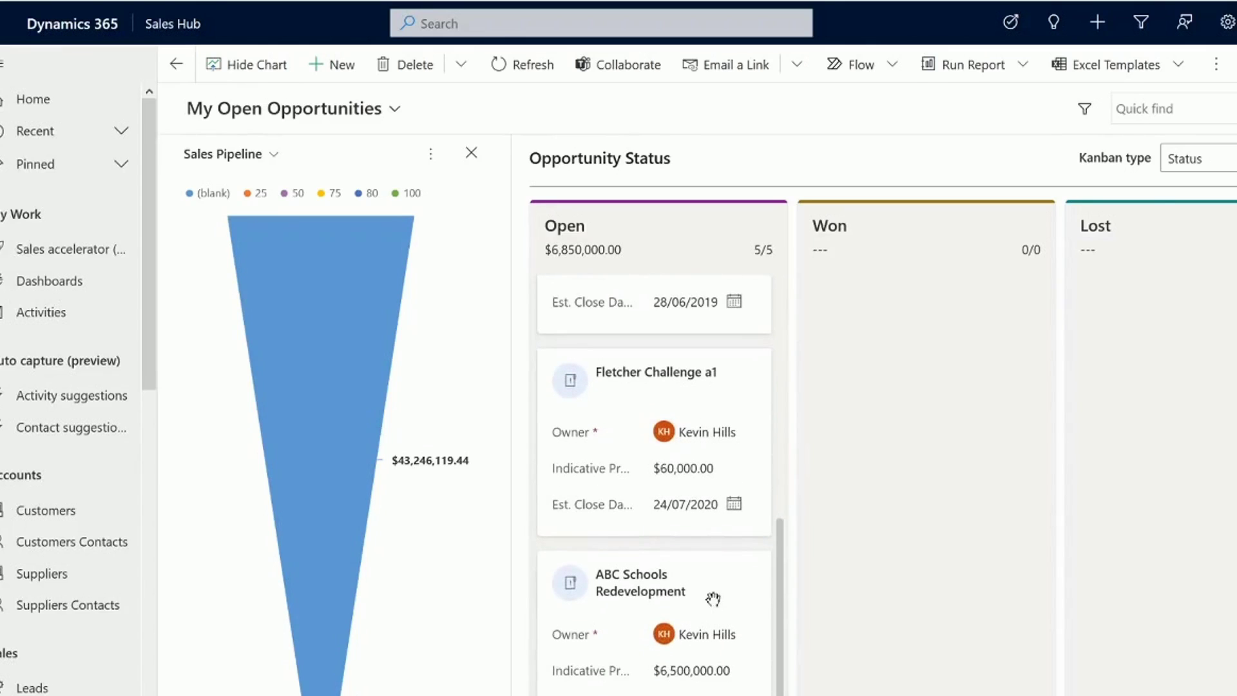
pyautogui.moveTo(724, 588); pyautogui.dragTo(695, 606)
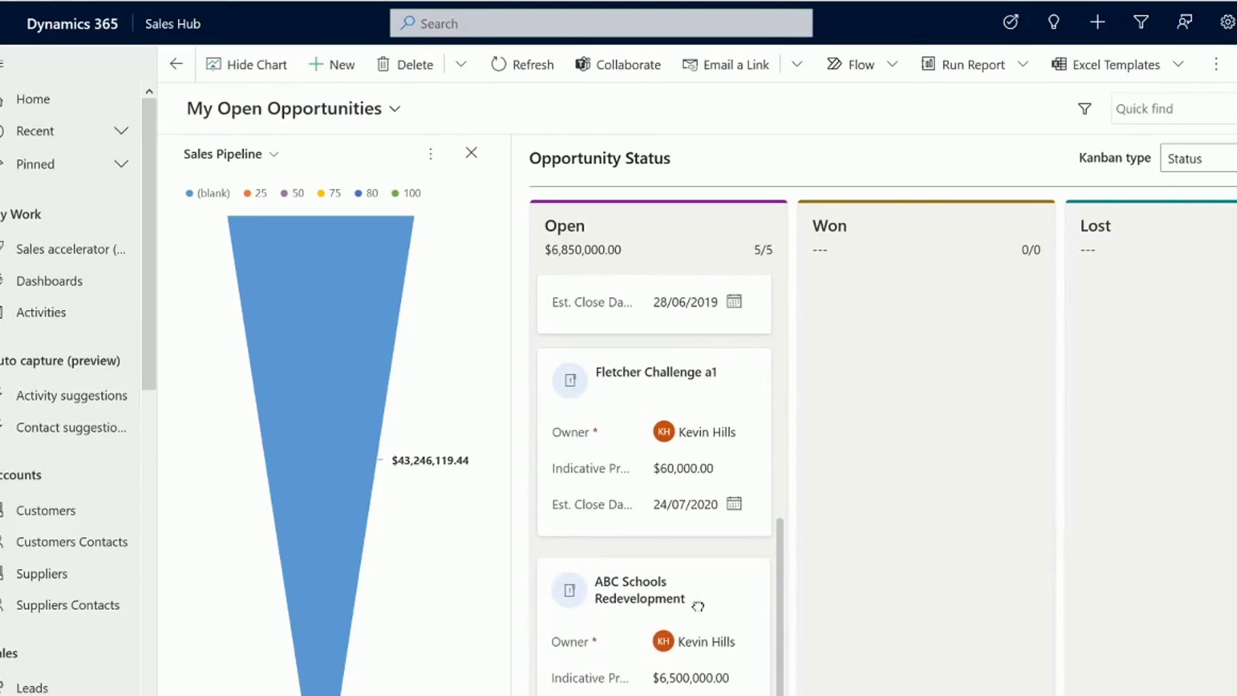
# Change the filtered opportunities from the Kanban board to the Editable Grid view.
pyautogui.click(1204, 78)
pyautogui.click(1218, 239)
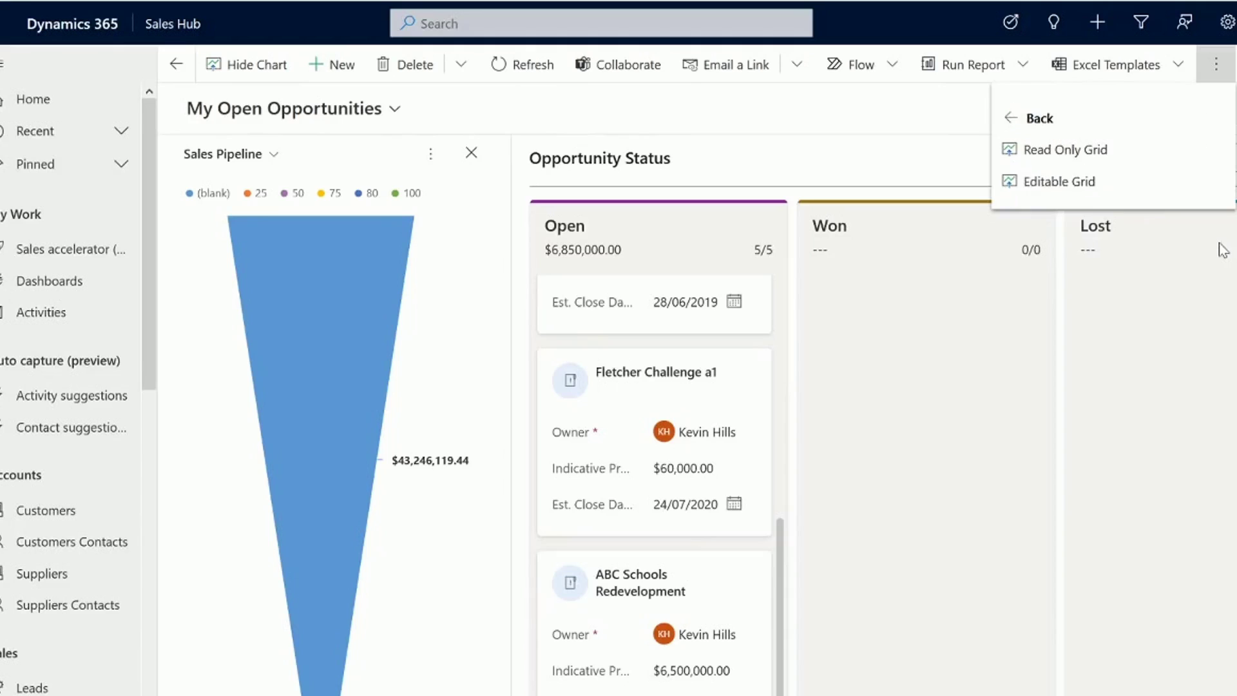
pyautogui.click(1075, 186)
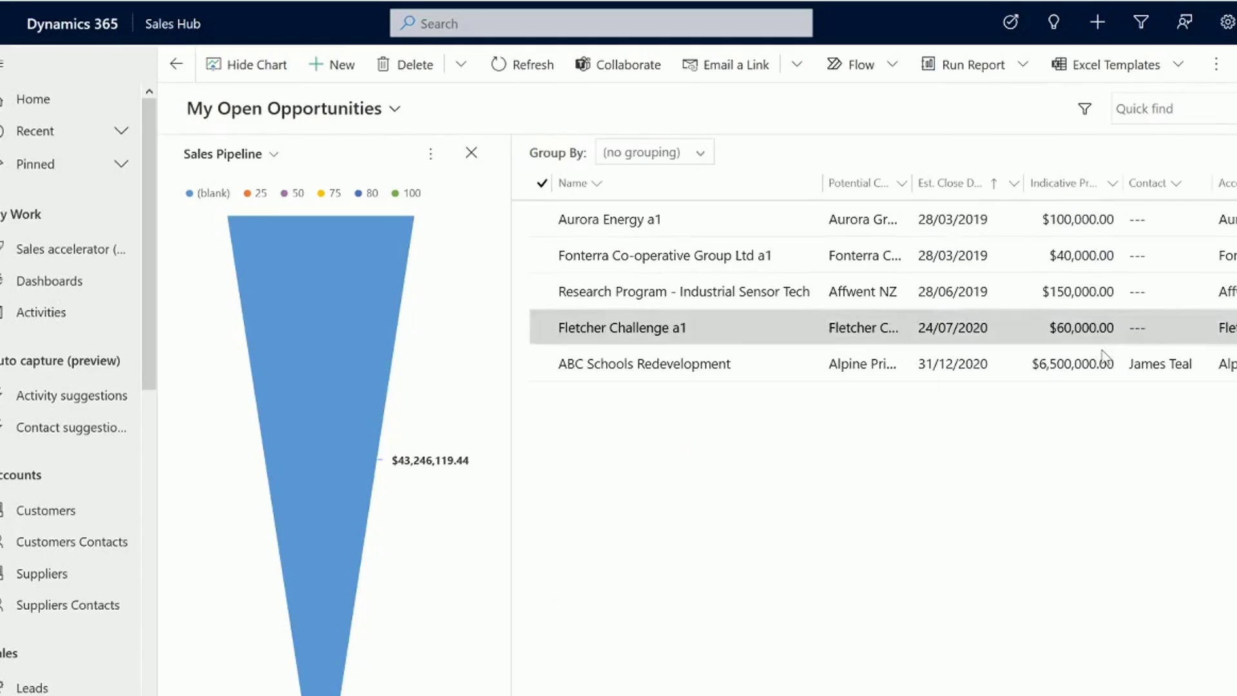
# Set the indicative project budget of the ABC Schools Redevelopment opportunity to $7,500,000.00 directly in the grid.
pyautogui.click(1073, 364)
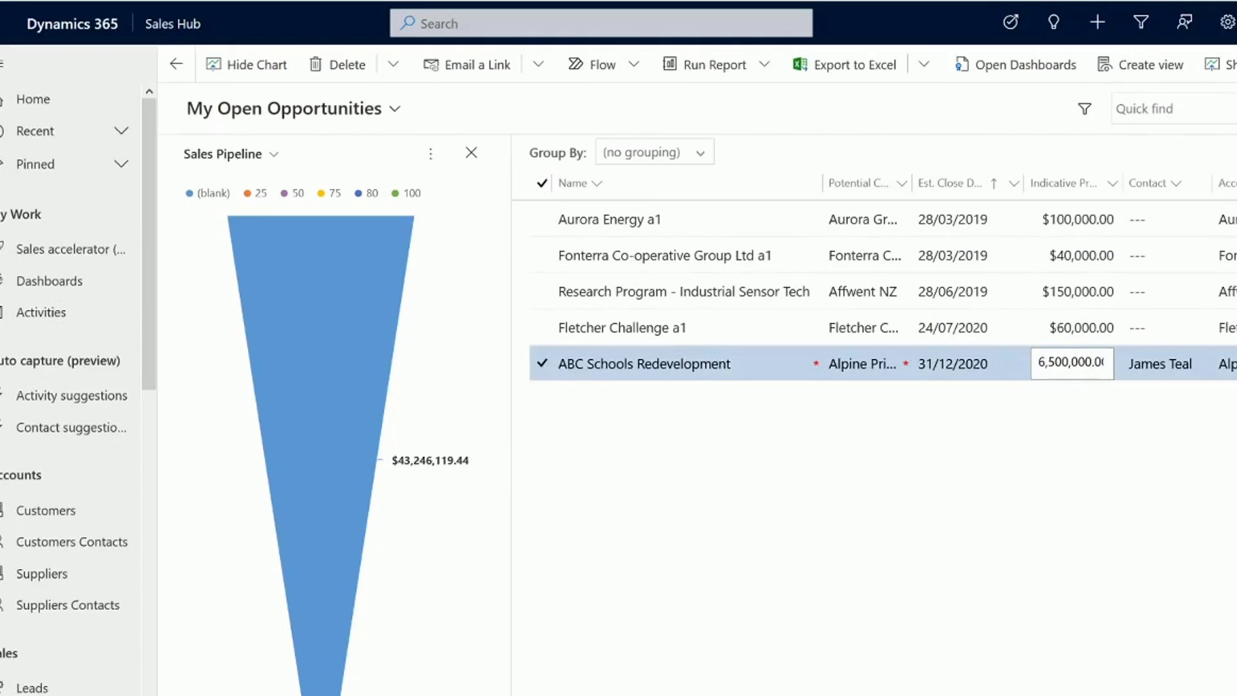
pyautogui.press('Delete')
pyautogui.write('7')
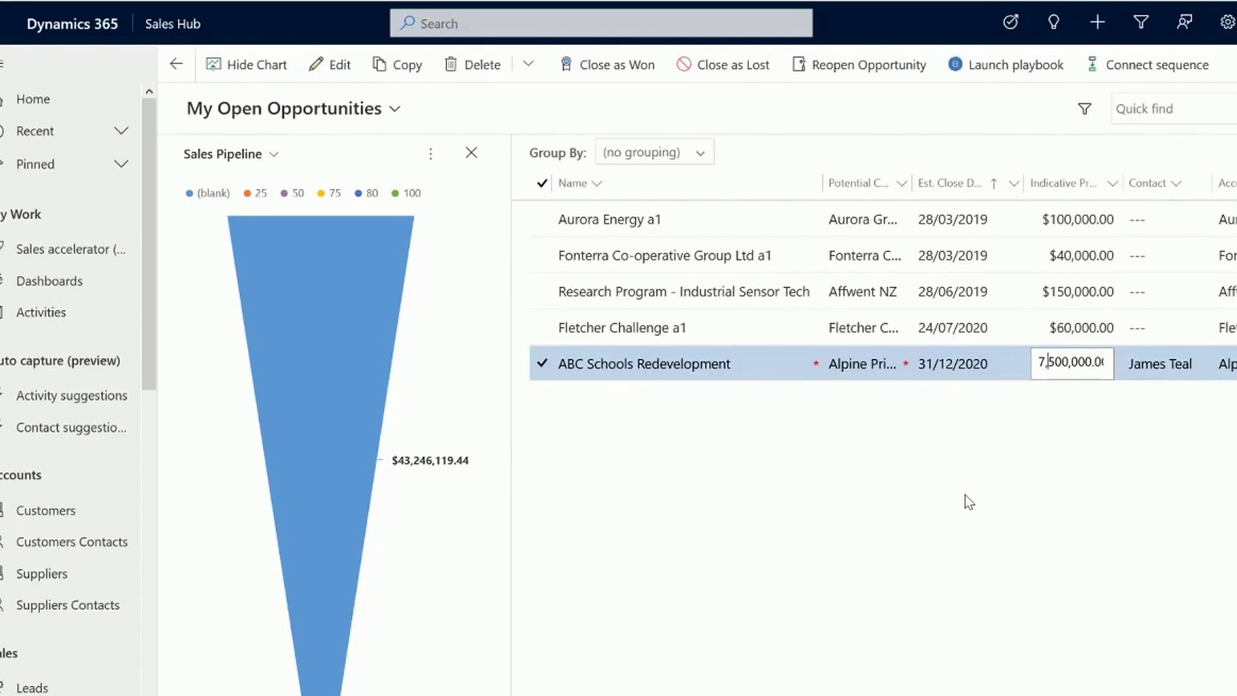
pyautogui.click(965, 495)
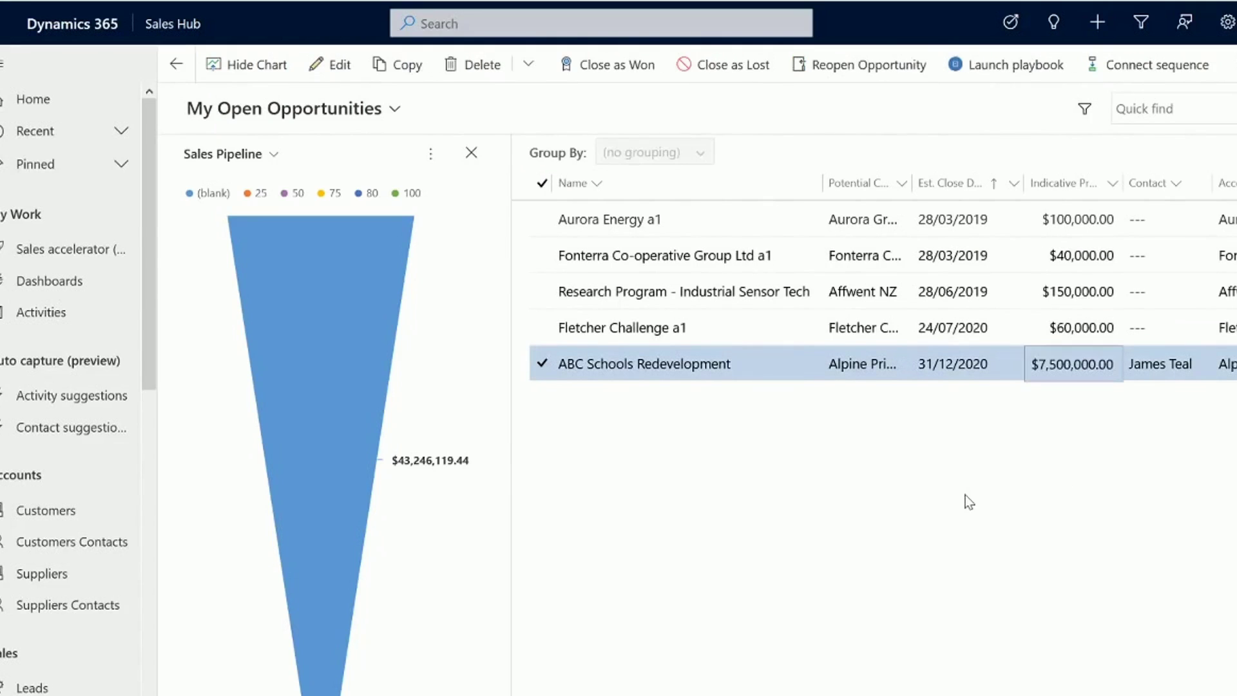
# Open the ABC Schools Redevelopment opportunity and review its Assess Oppty Type and Qualify process stages.
pyautogui.click(571, 373)
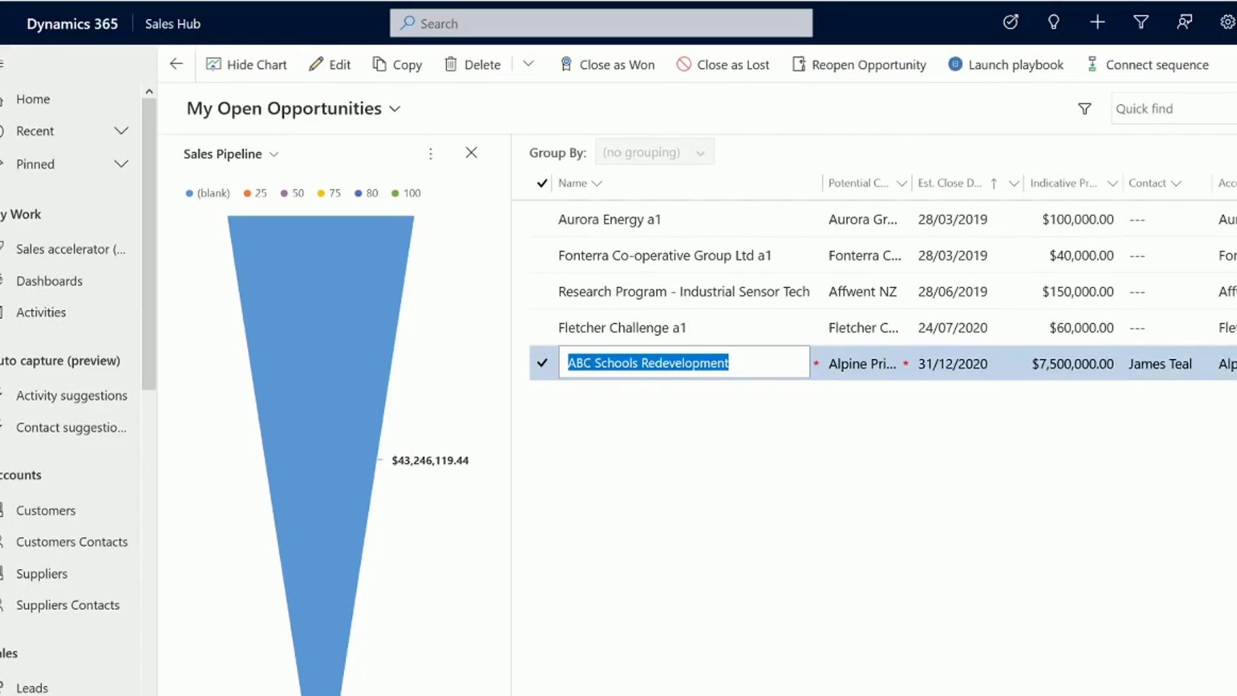
pyautogui.doubleClick(547, 373)
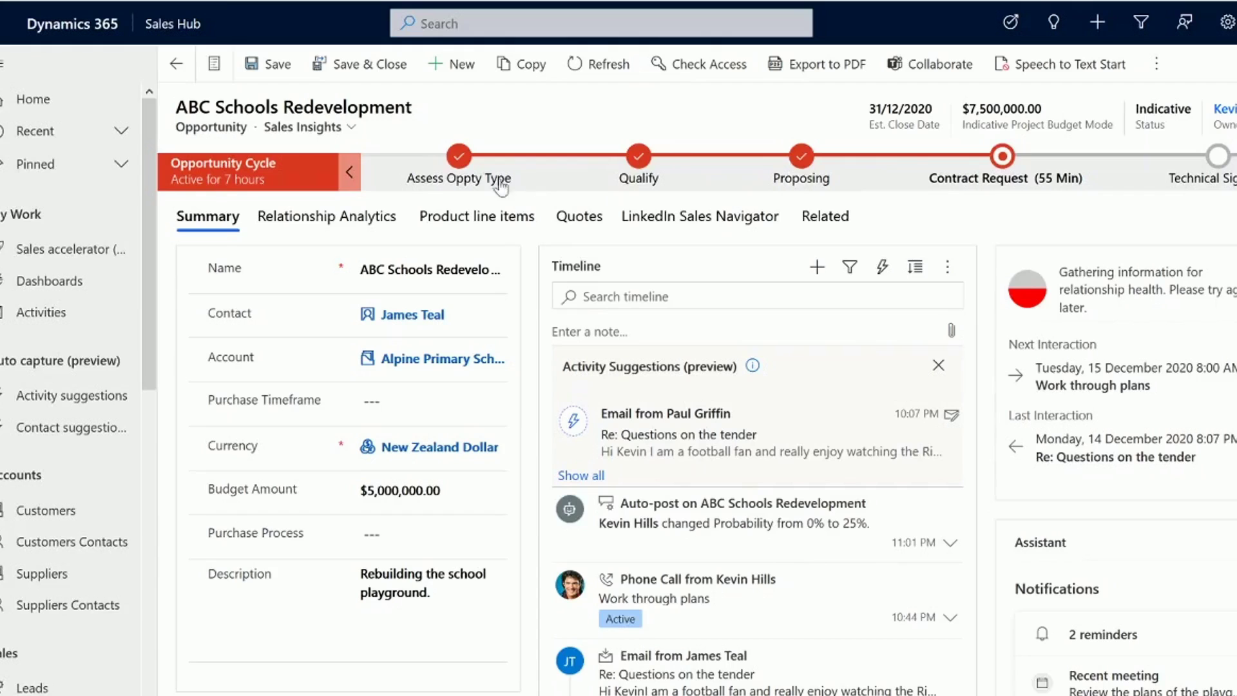
pyautogui.click(468, 182)
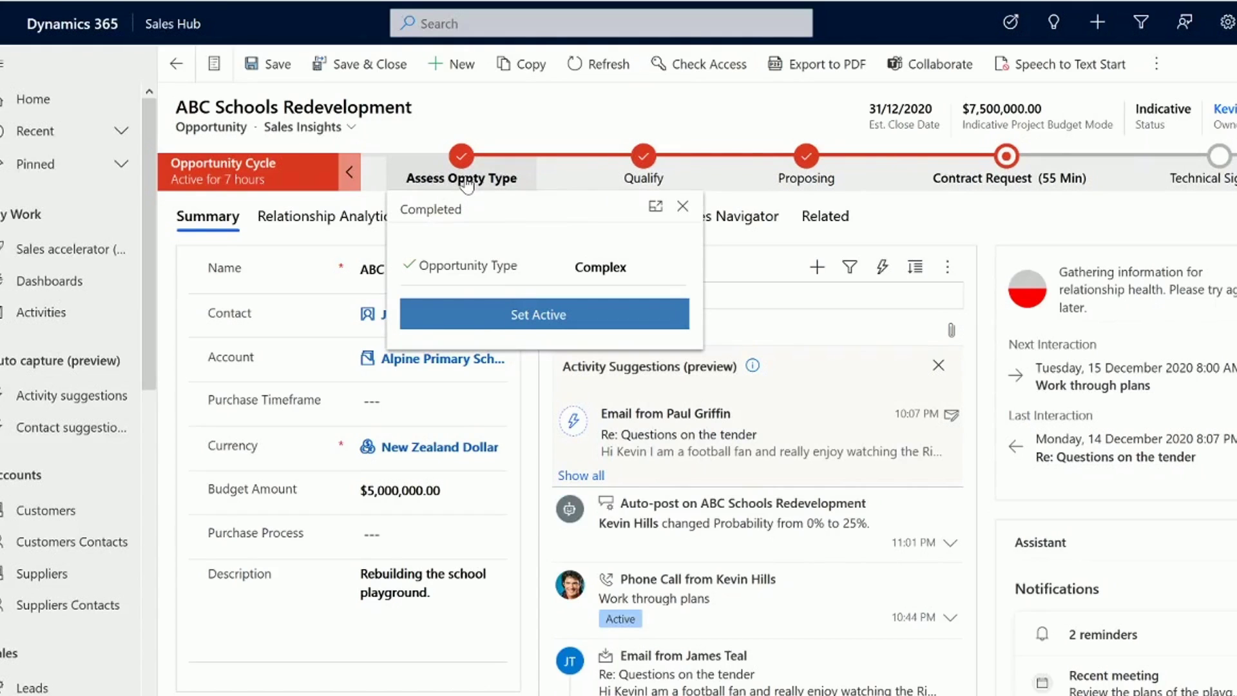
pyautogui.click(638, 184)
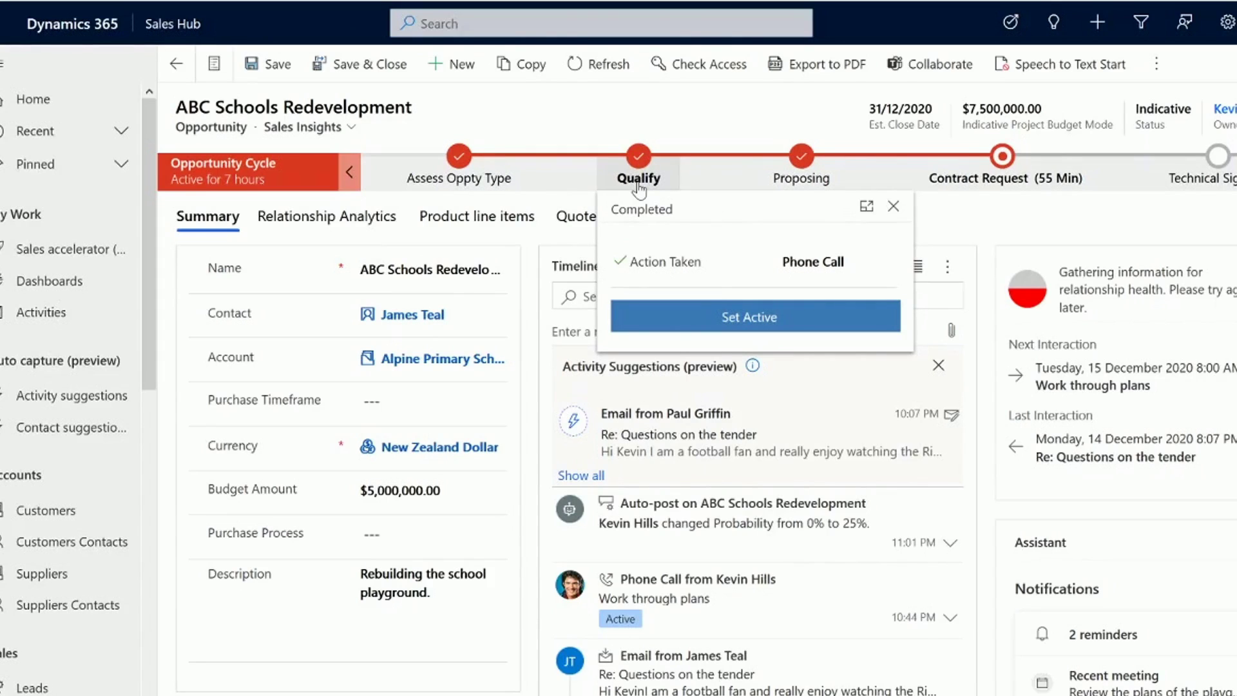
# Look through the opportunity's summary fields, timeline activities and assistant notifications.
pyautogui.click(488, 572)
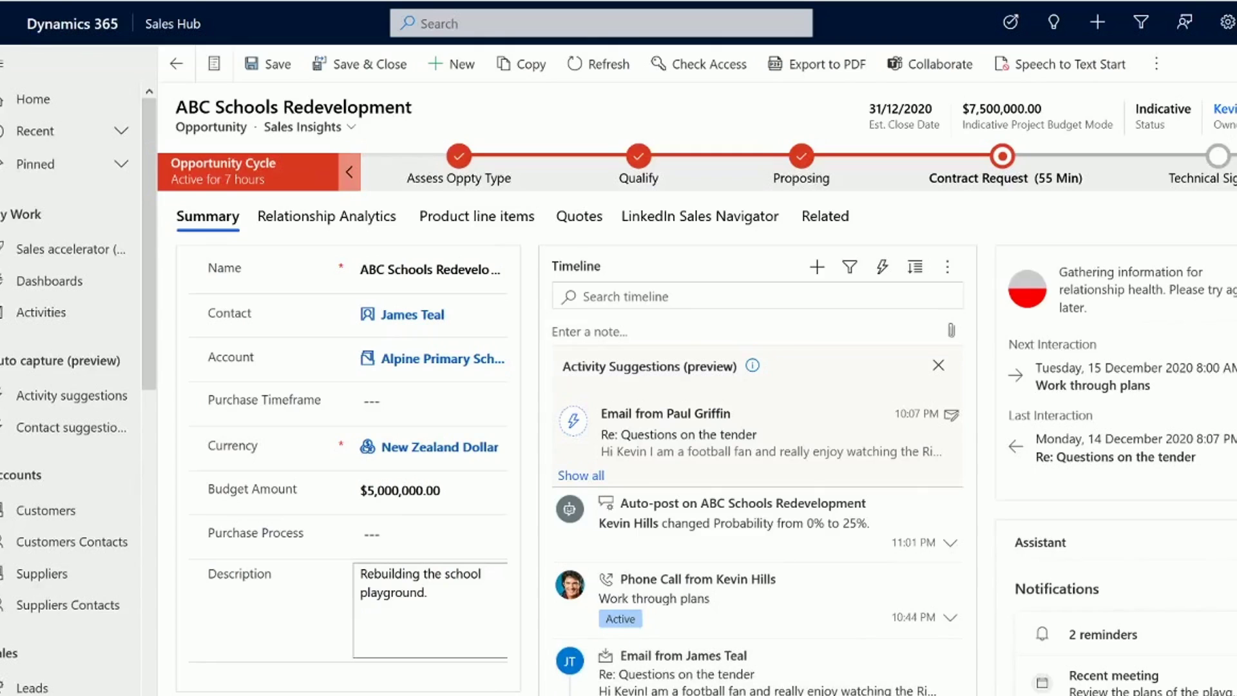
pyautogui.scroll(-3, 748, 580)
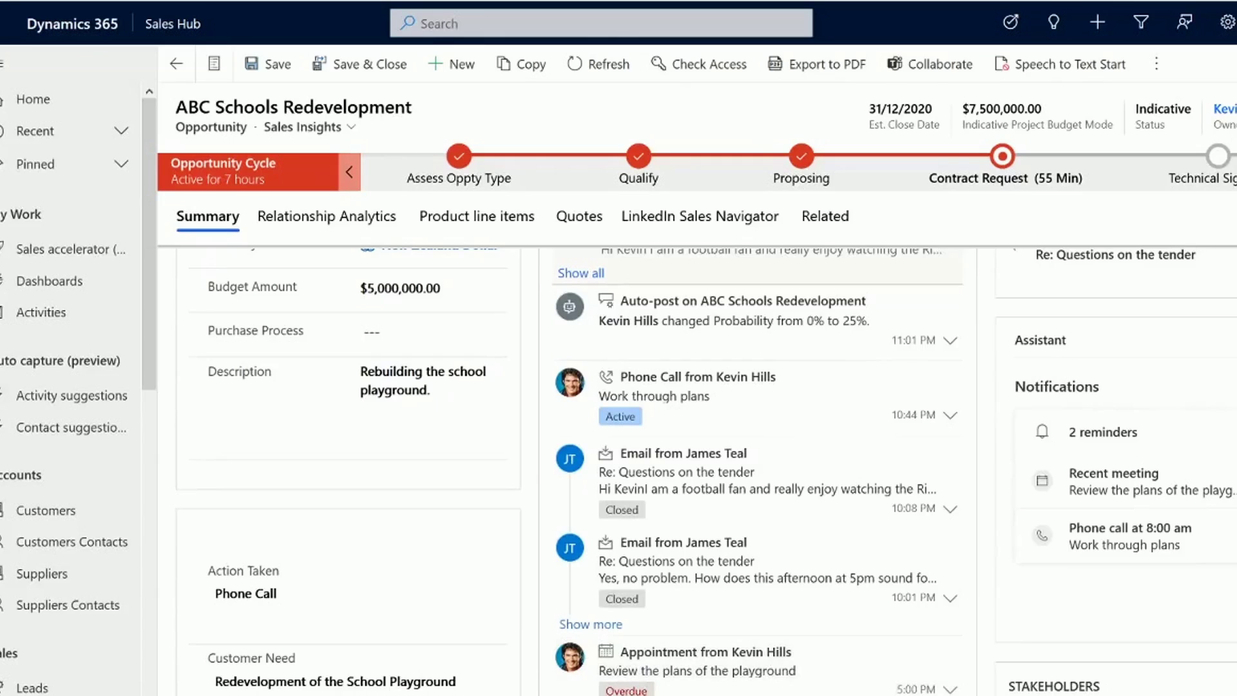
pyautogui.scroll(3, 620, 477)
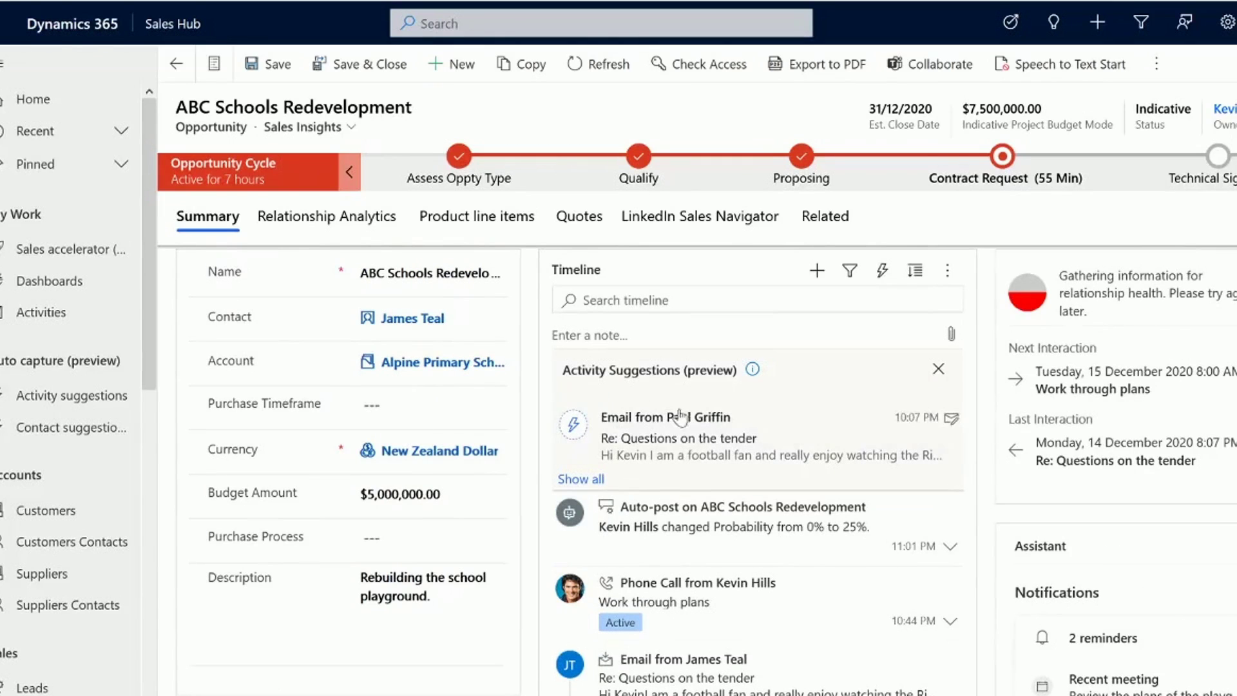
pyautogui.moveTo(797, 456)
pyautogui.scroll(-3, 706, 470)
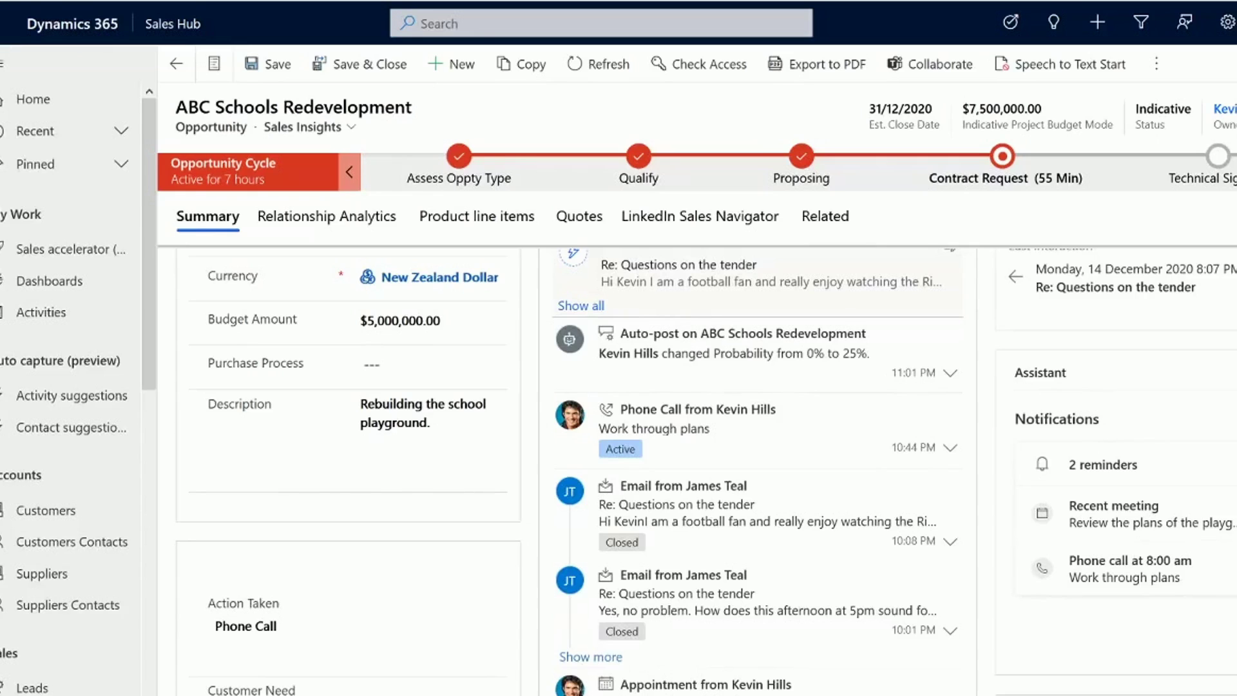
pyautogui.scroll(3, 706, 470)
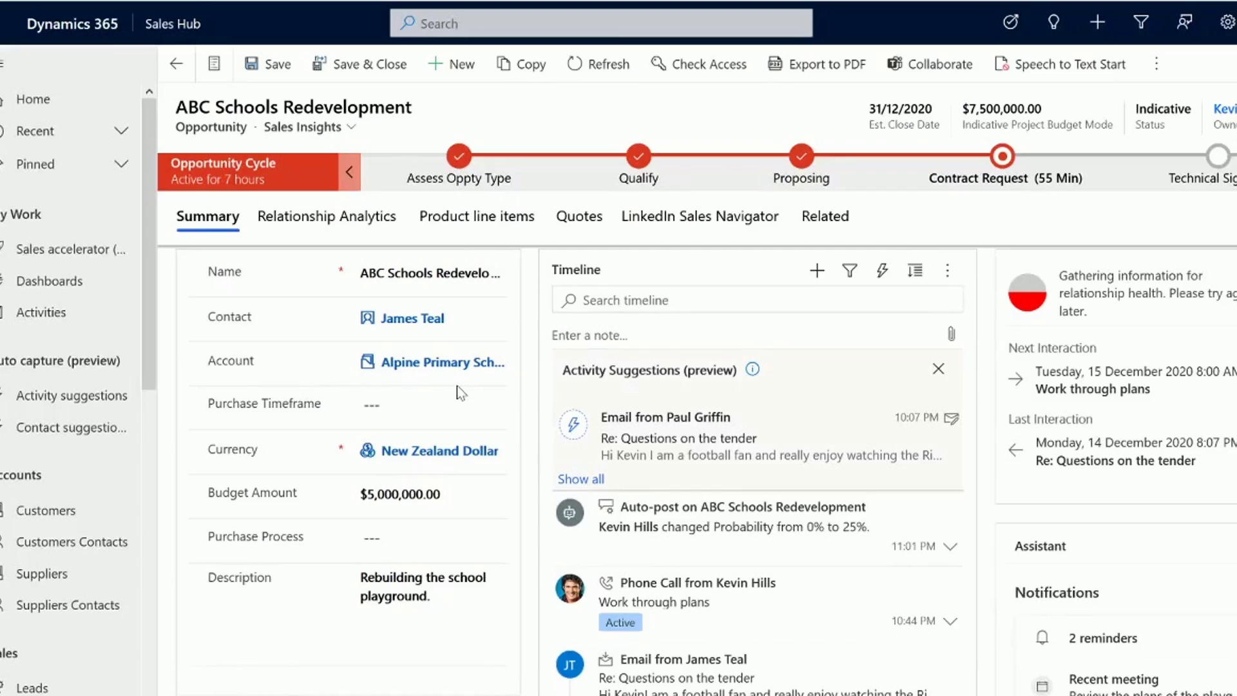
# Open the opportunity's linked account, Alpine Primary School, review its timeline, and open its primary contact.
pyautogui.click(415, 368)
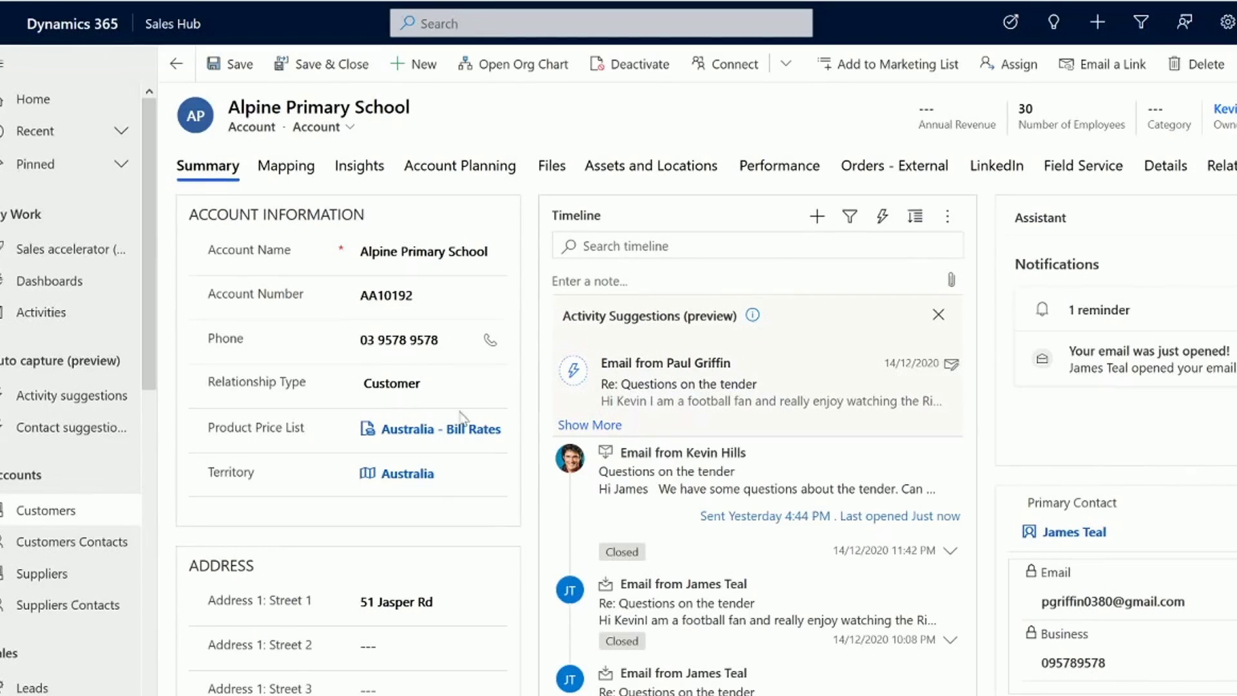
pyautogui.moveTo(709, 365)
pyautogui.click(1076, 533)
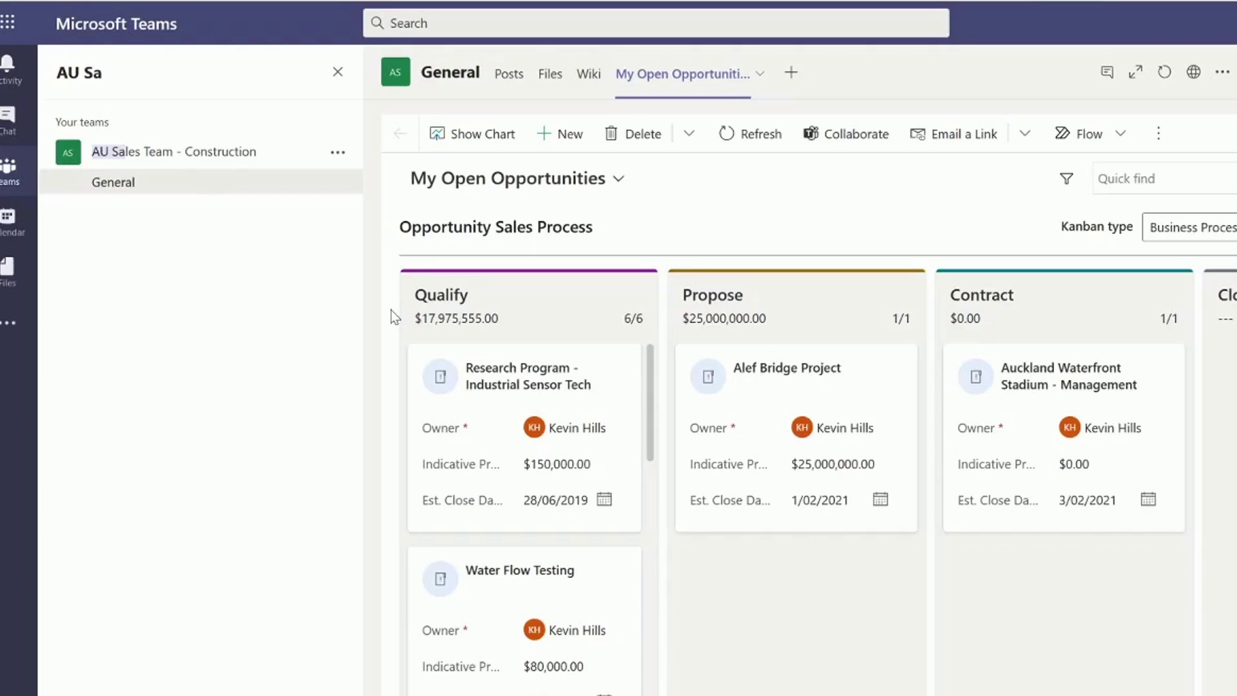
# In Microsoft Teams, show the My Open Opportunities list of the sales team's General channel as a Read Only Grid.
pyautogui.click(1160, 136)
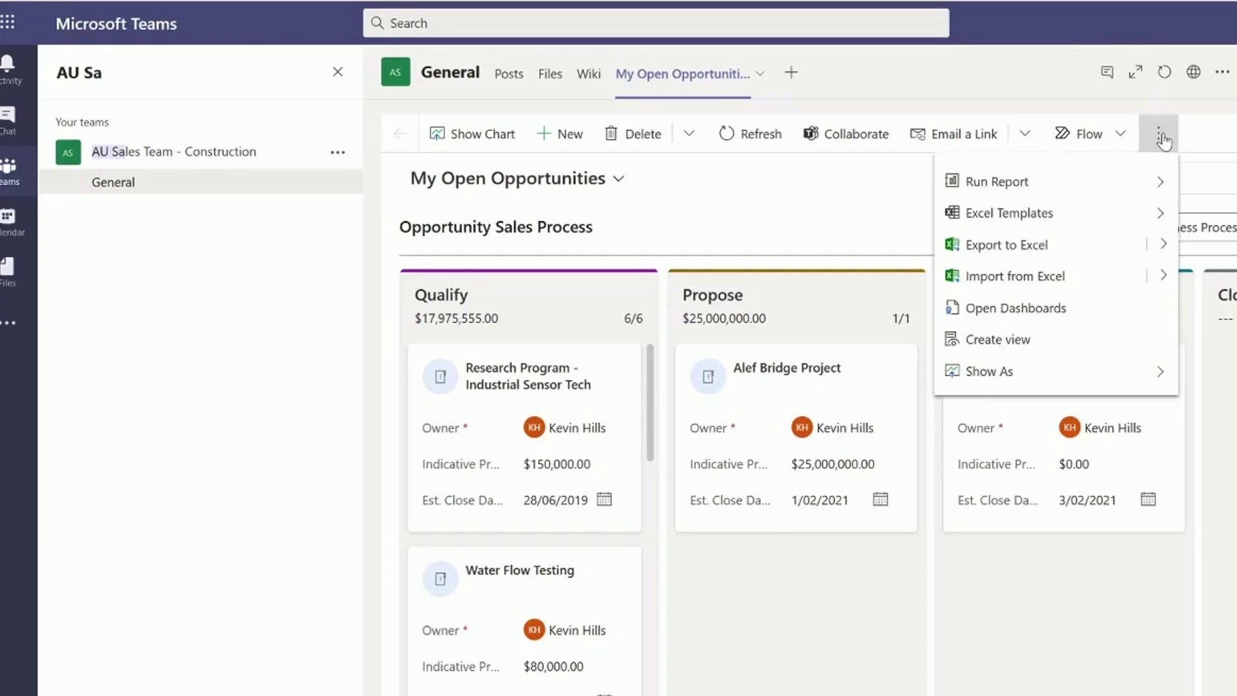
pyautogui.click(1167, 374)
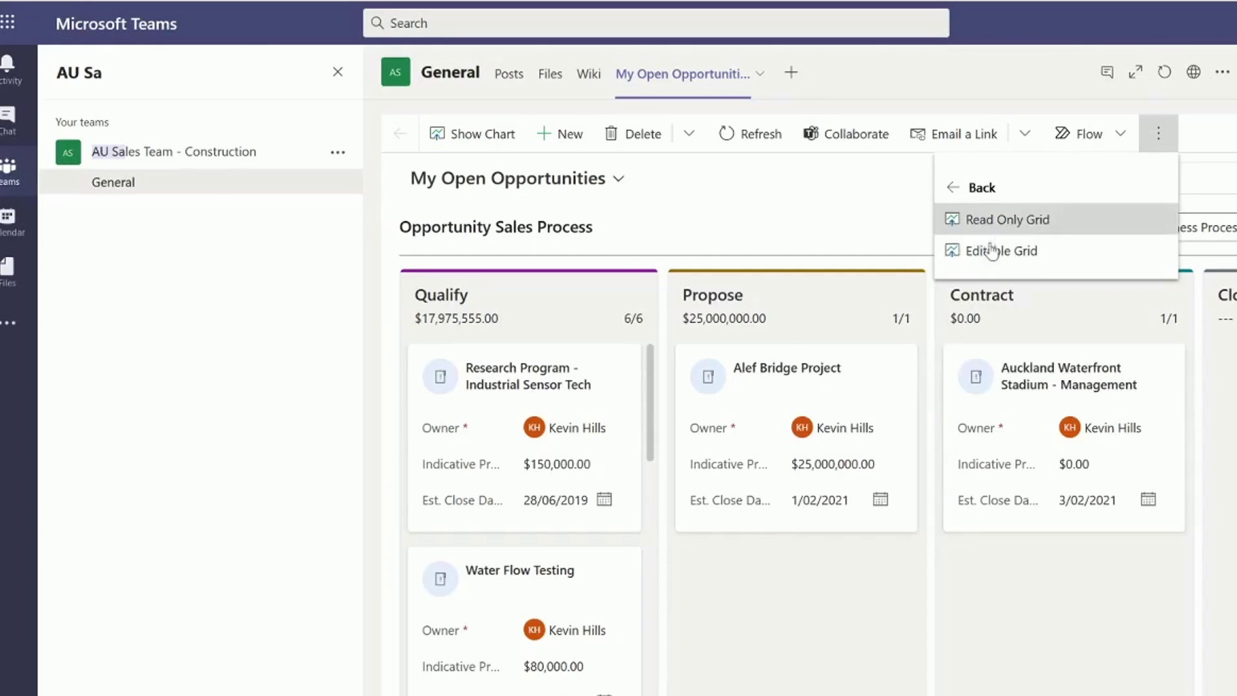
pyautogui.click(988, 220)
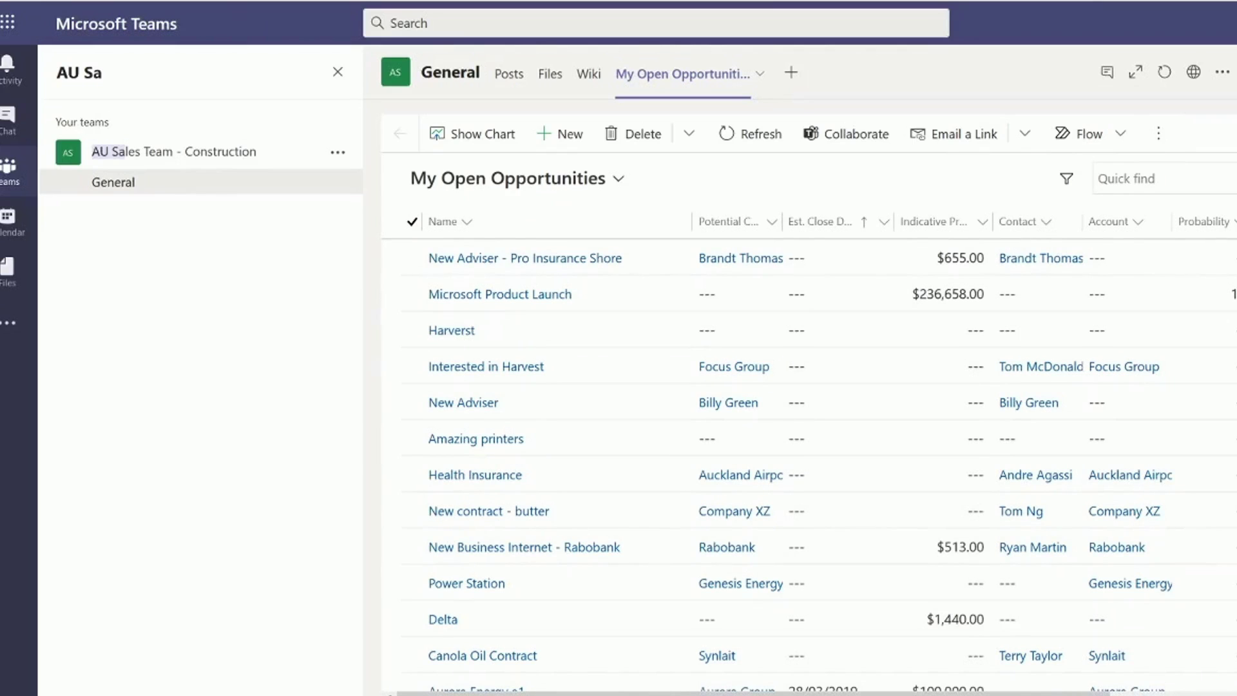
# Open the ABC Schools Redevelopment opportunity from the list in the Teams channel.
pyautogui.scroll(-9, 806, 400)
pyautogui.scroll(-5, 805, 400)
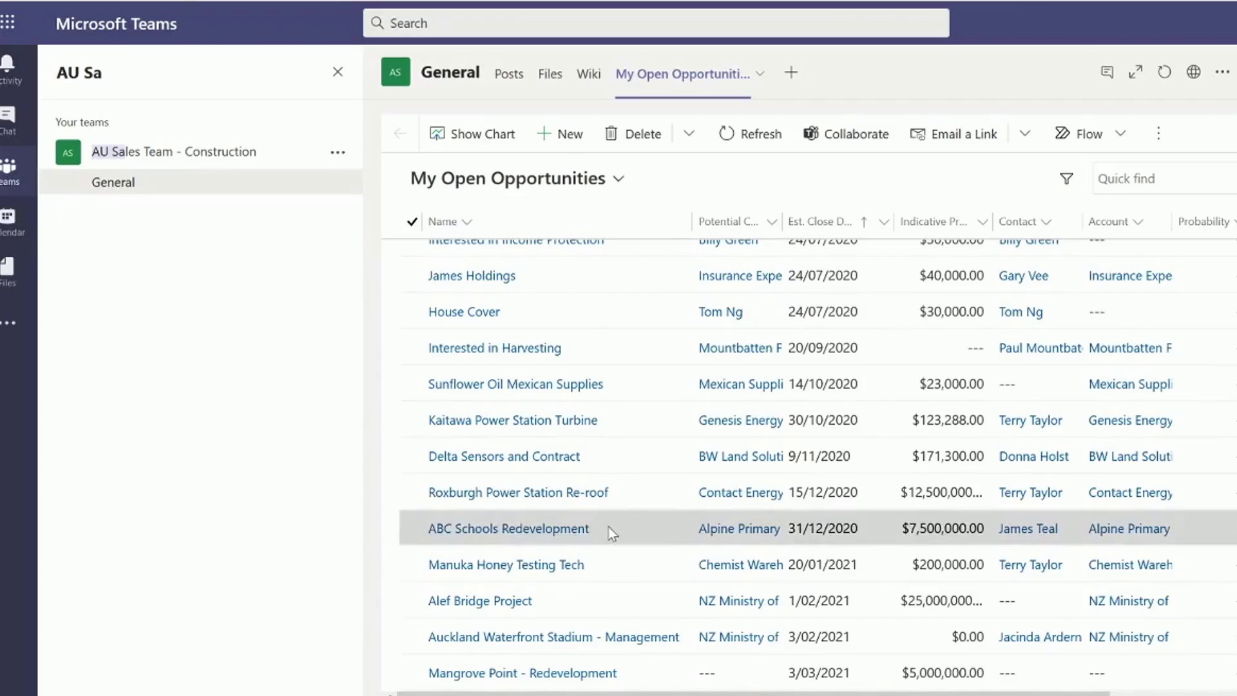
pyautogui.click(583, 528)
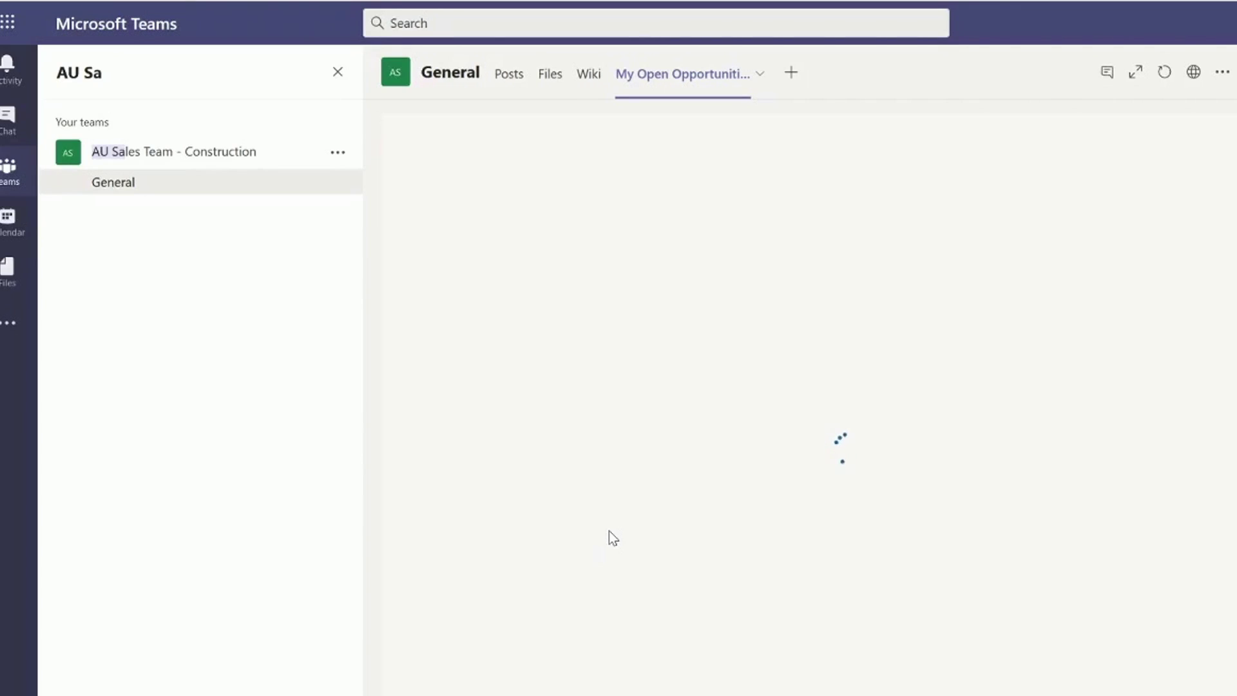